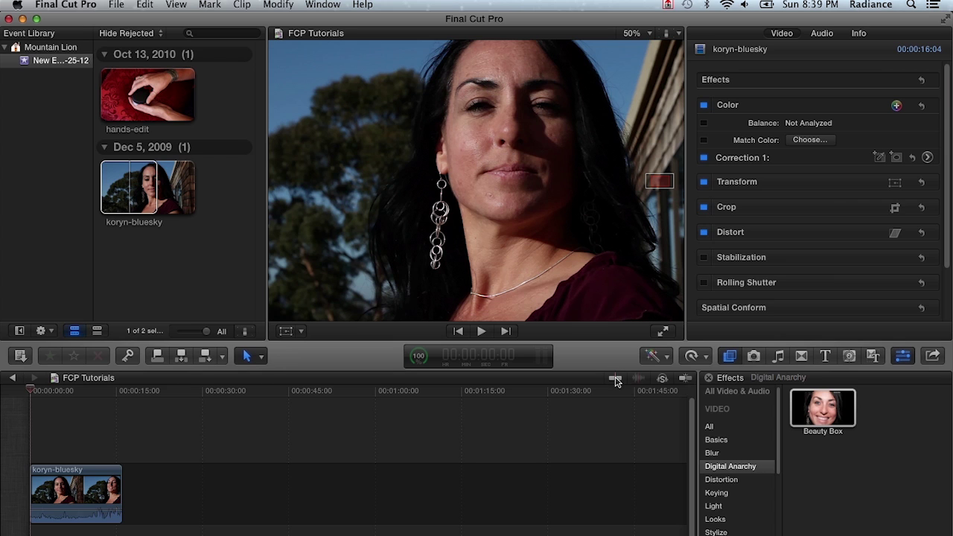
pyautogui.click(72, 3)
pyautogui.click(108, 43)
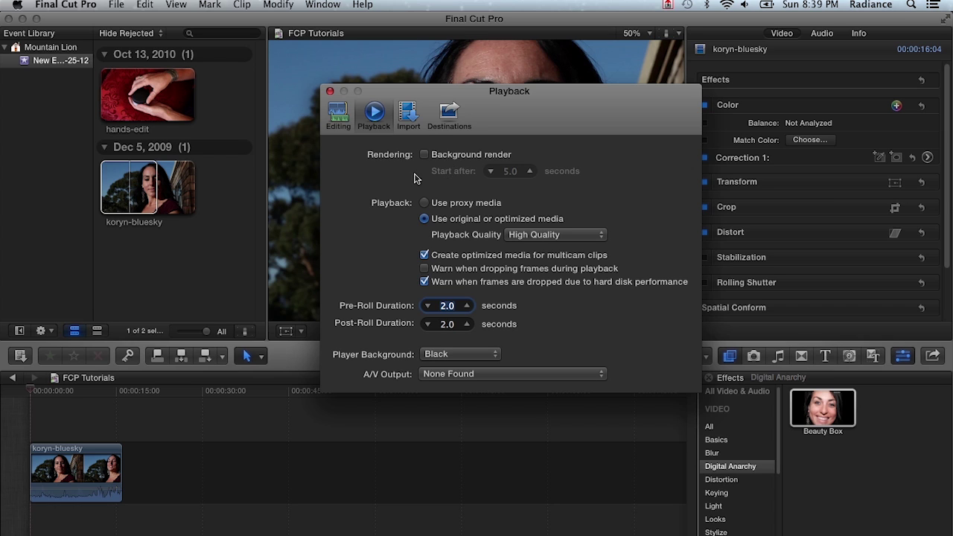
pyautogui.click(330, 92)
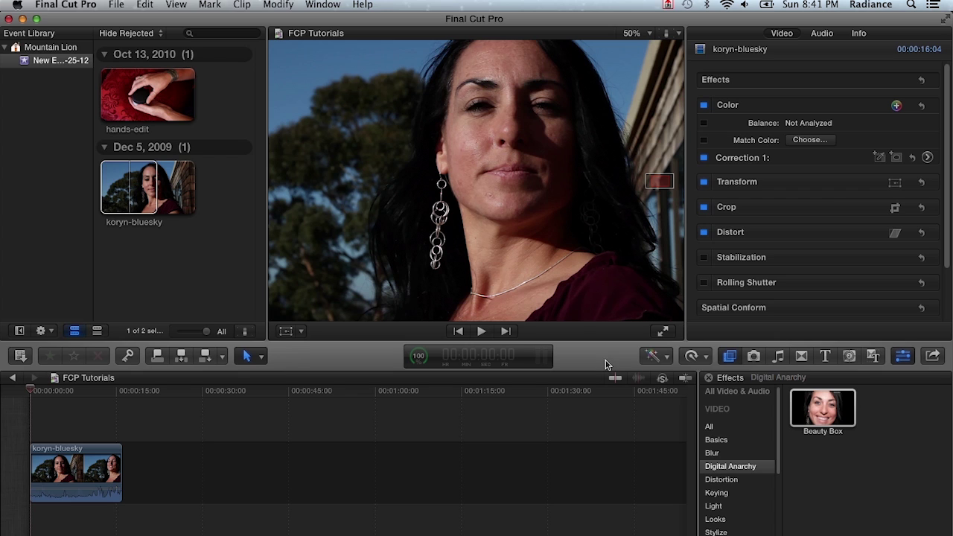
# Apply Beauty Box to the koryn-bluesky clip and preview it around 4 and 11 seconds
pyautogui.click(814, 409)
pyautogui.moveTo(807, 408); pyautogui.dragTo(102, 471)
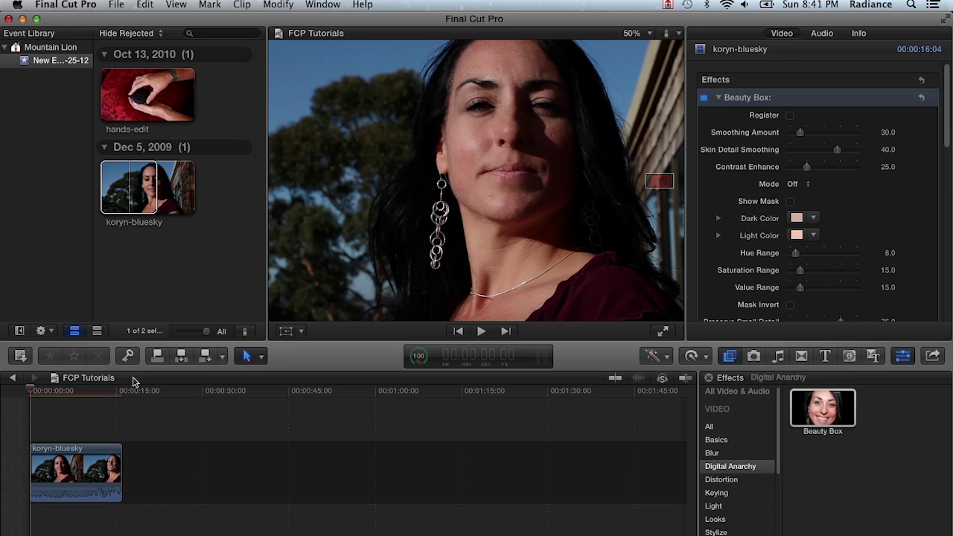
pyautogui.click(57, 391)
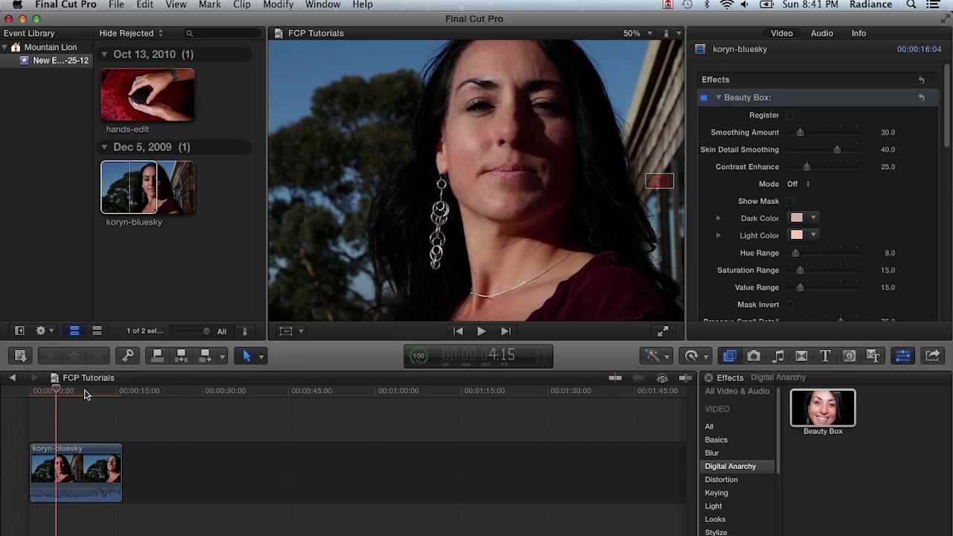
pyautogui.click(94, 393)
pyautogui.press('Right')
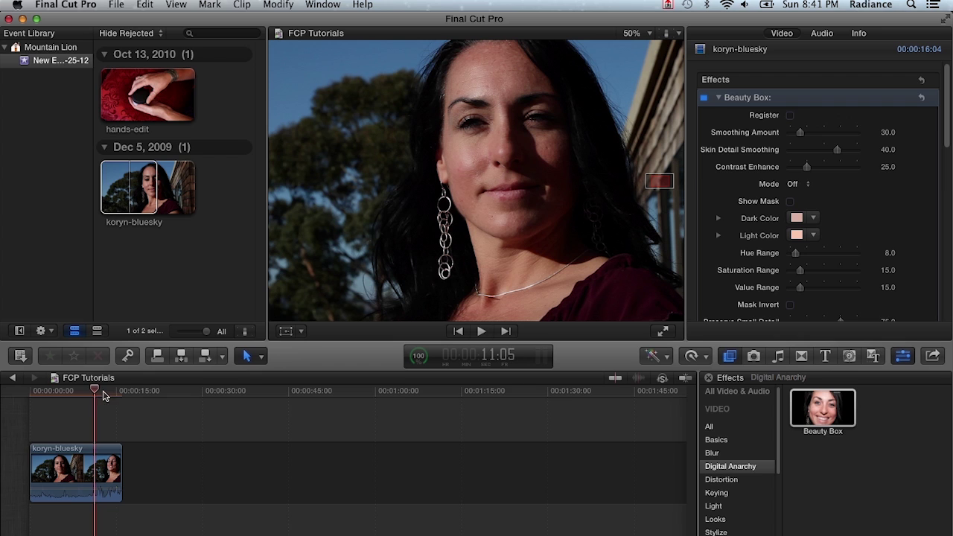
pyautogui.click(31, 393)
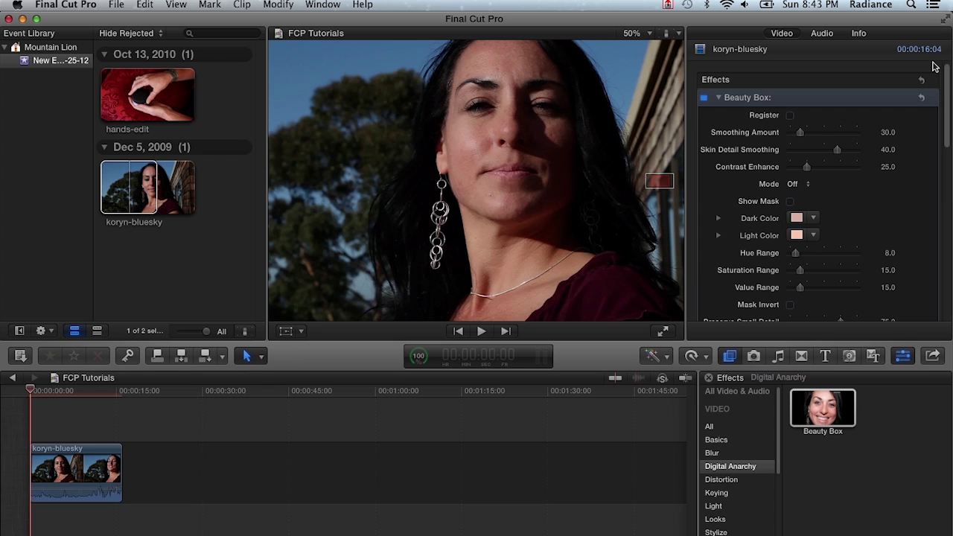
pyautogui.moveTo(947, 98); pyautogui.dragTo(947, 199)
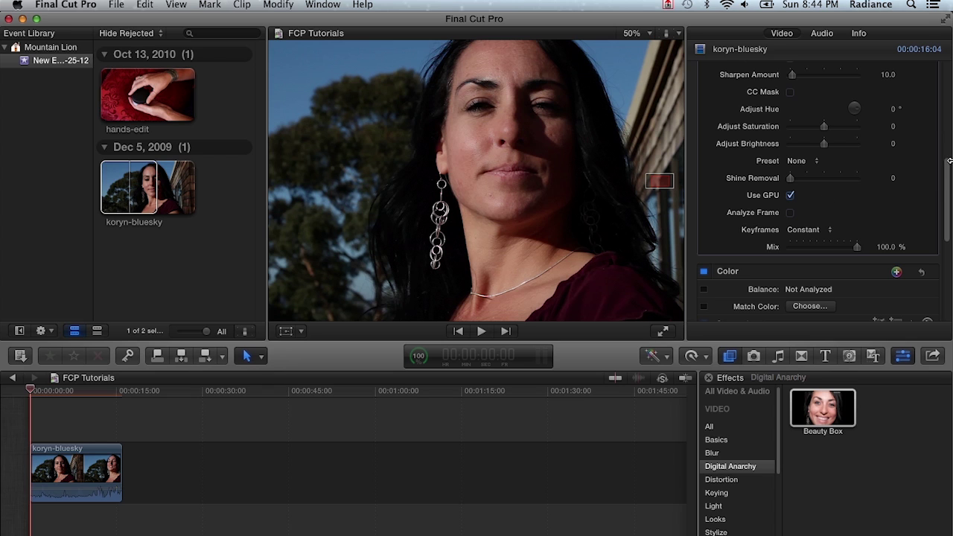
pyautogui.moveTo(947, 186); pyautogui.dragTo(946, 71)
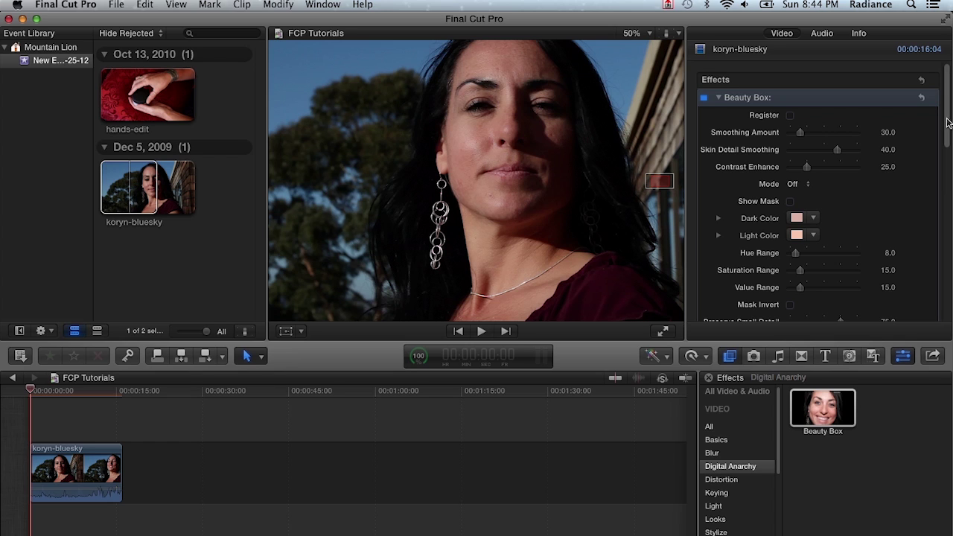
# Sample skin colours with Analyze Frame, then scroll back up to Dark Color and Light Color
pyautogui.scroll(-3, 948, 123)
pyautogui.scroll(3, 947, 124)
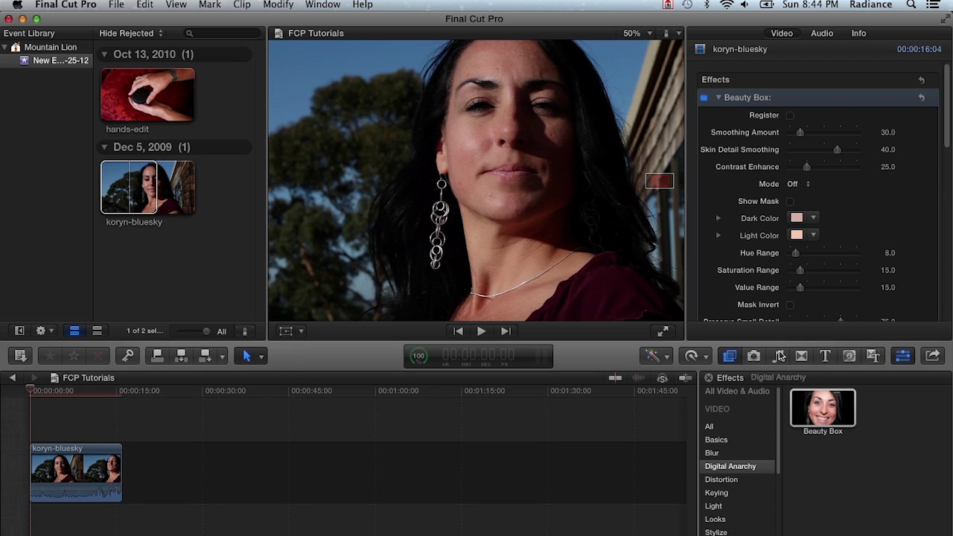
pyautogui.moveTo(947, 134); pyautogui.dragTo(935, 223)
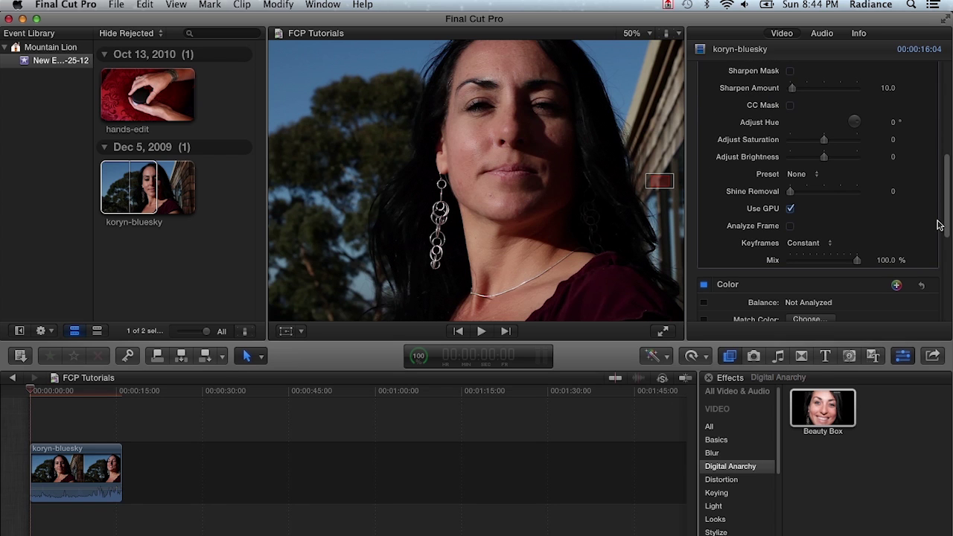
pyautogui.click(791, 227)
pyautogui.click(791, 227)
pyautogui.scroll(10, 947, 149)
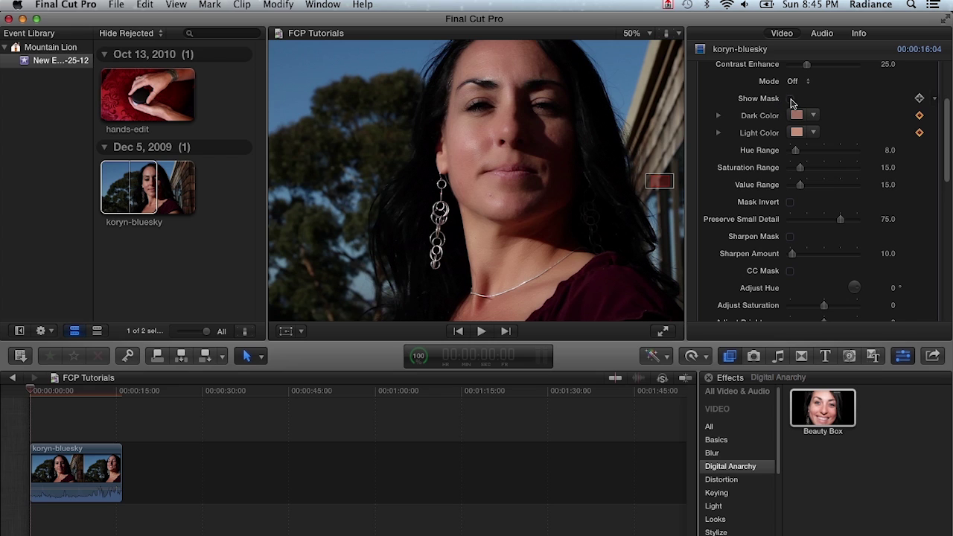
# Turn on Show Mask and check the skin mask at about 4 and 13 seconds
pyautogui.click(790, 99)
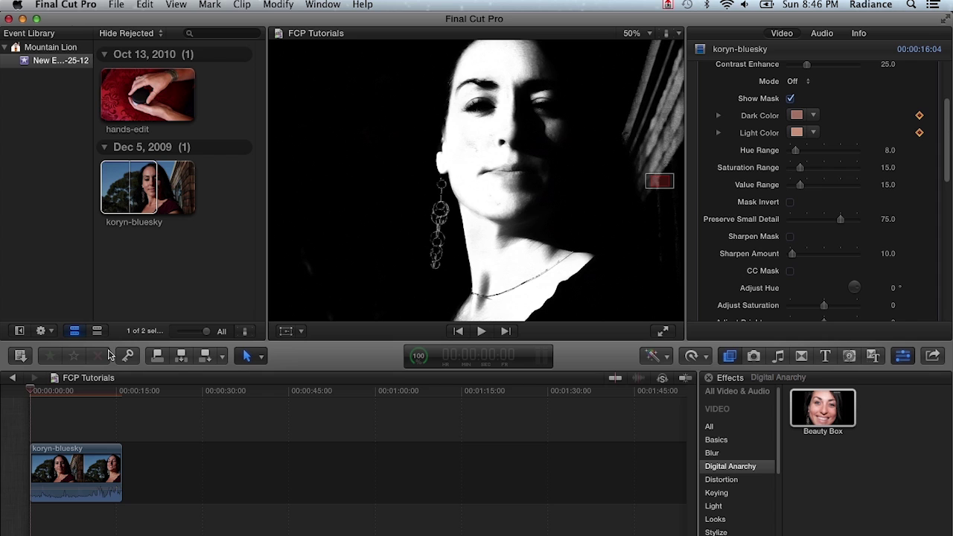
pyautogui.click(53, 389)
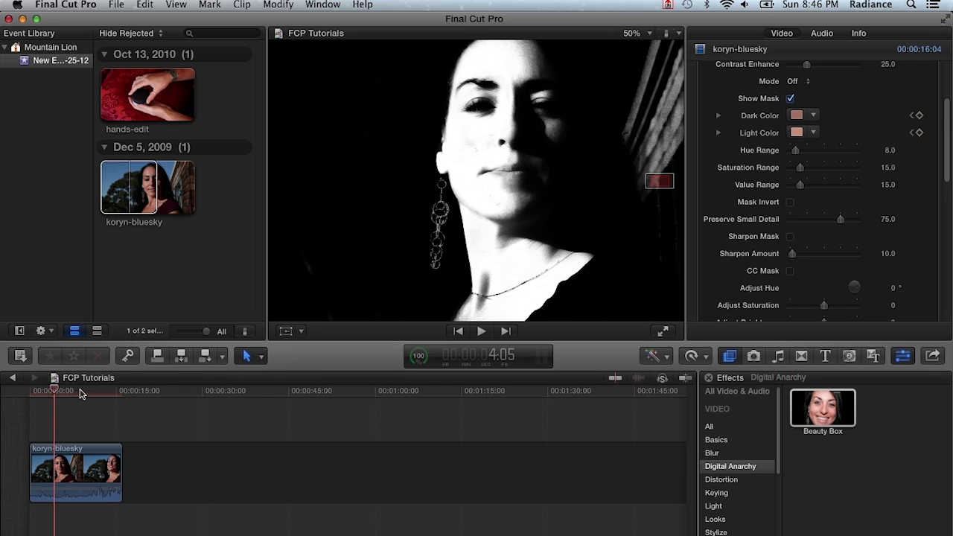
pyautogui.click(109, 391)
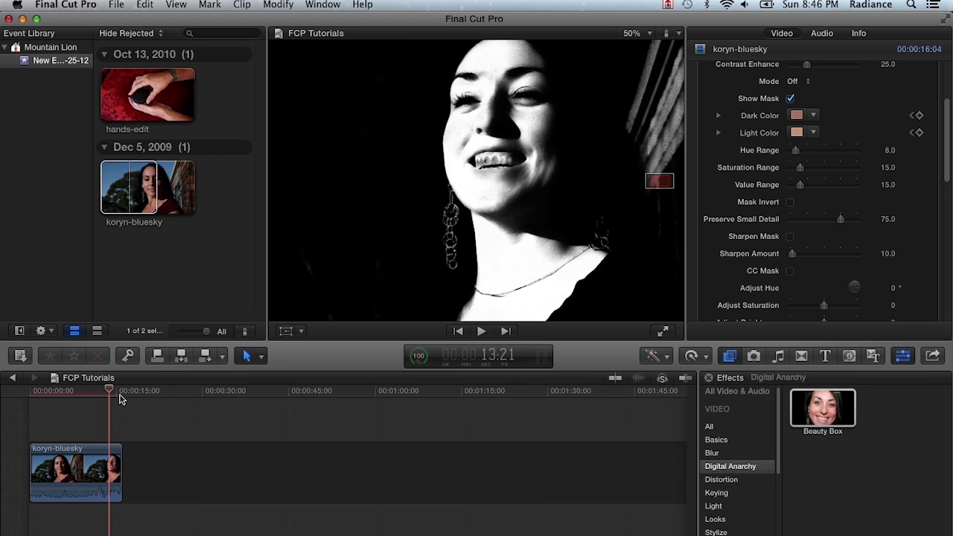
pyautogui.click(31, 390)
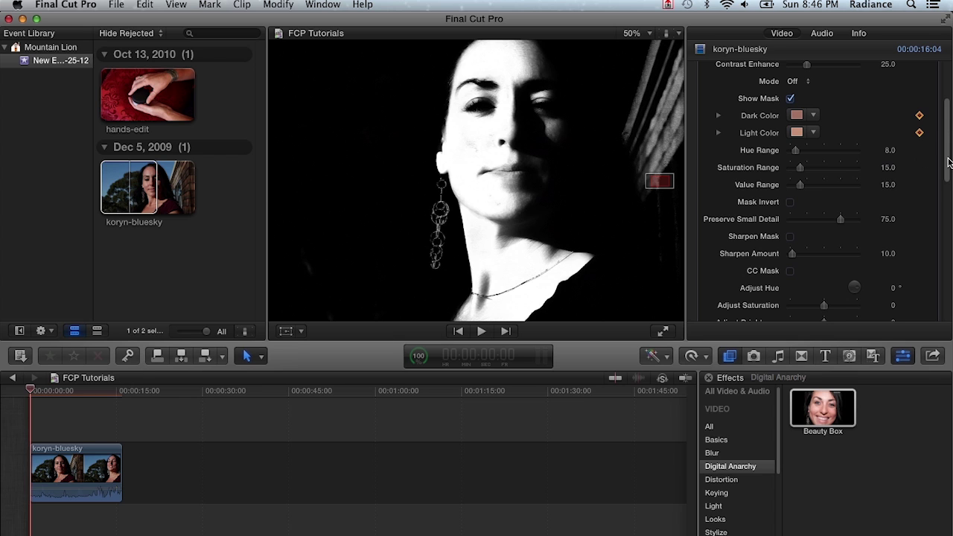
# Toggle the mask off and back on, then list the Beauty Box mask Mode options
pyautogui.scroll(2, 947, 160)
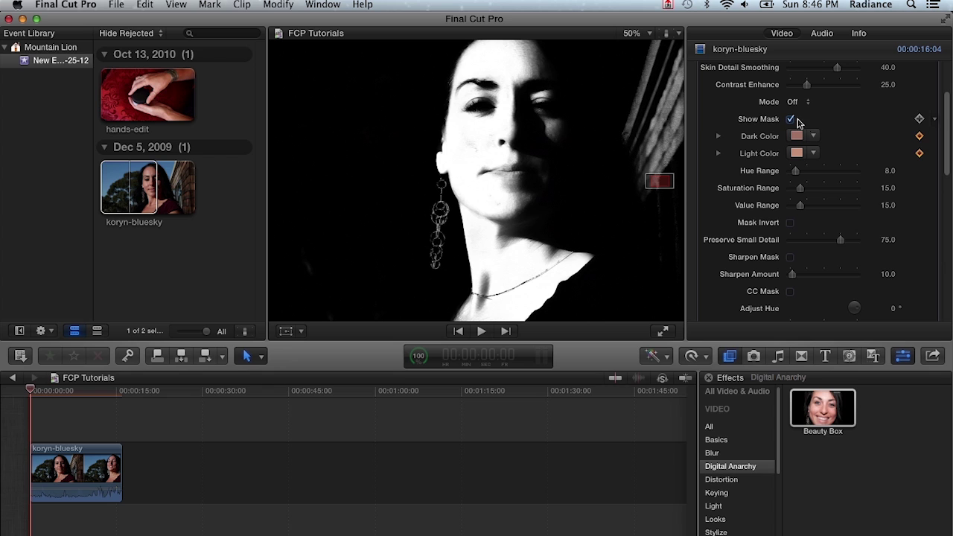
pyautogui.click(790, 120)
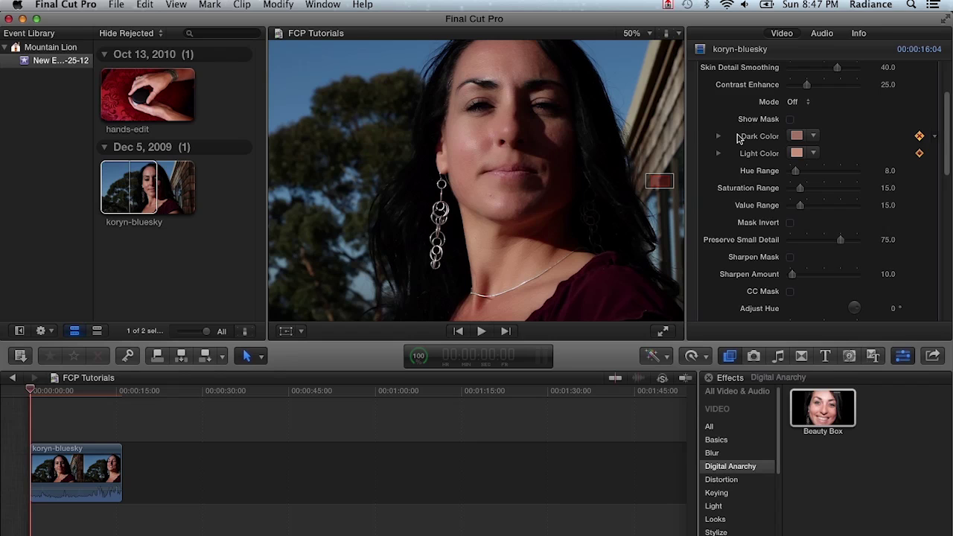
pyautogui.click(790, 120)
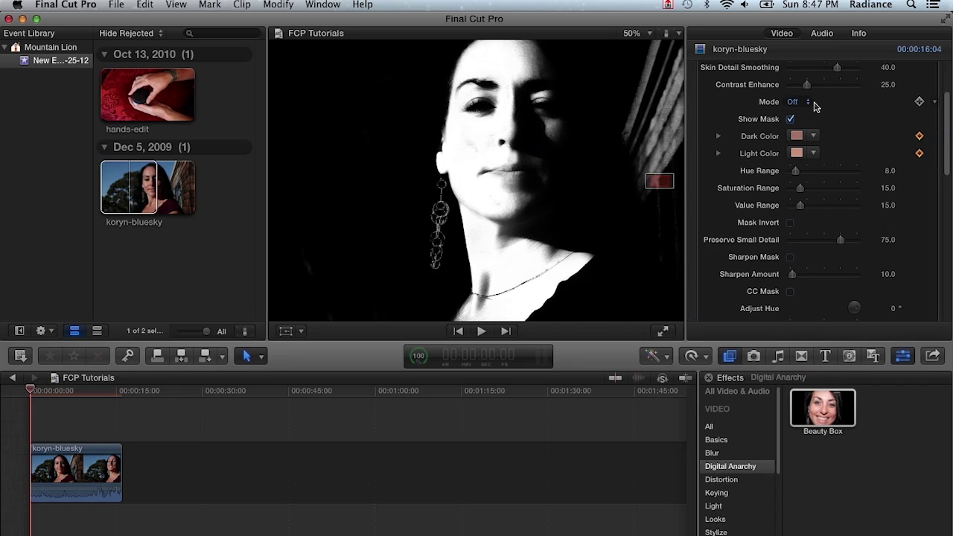
pyautogui.click(808, 104)
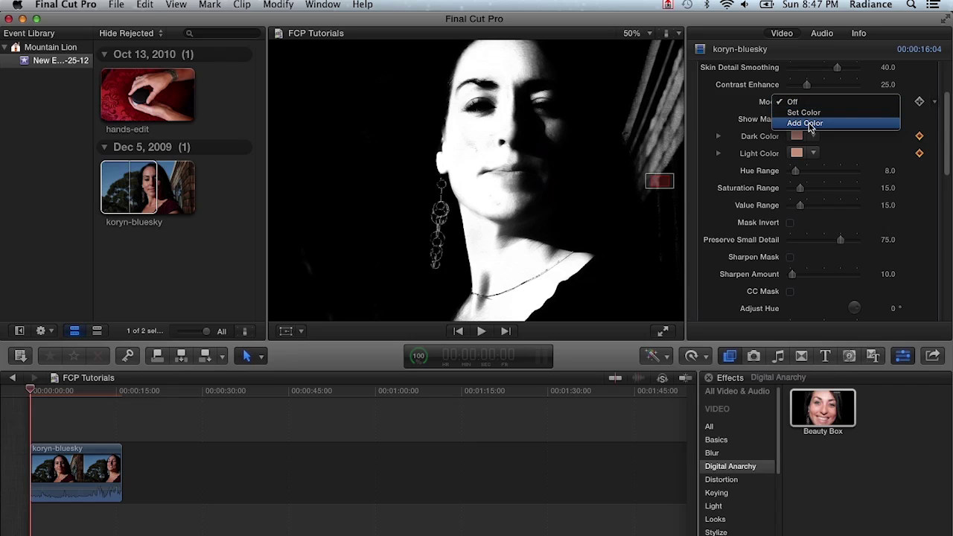
# Set the mask Mode to Add Color and undo a sampled colour that flooded the mask
pyautogui.click(810, 126)
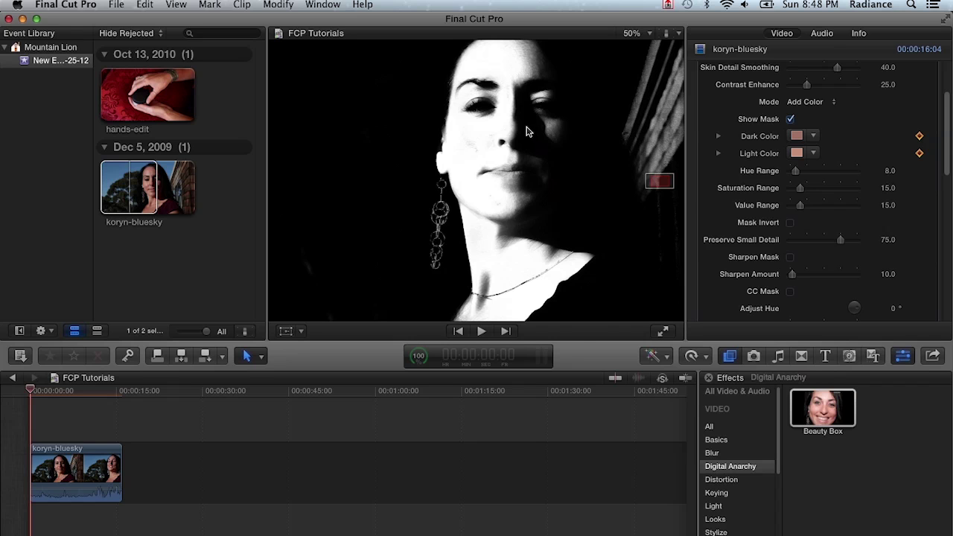
pyautogui.click(528, 128)
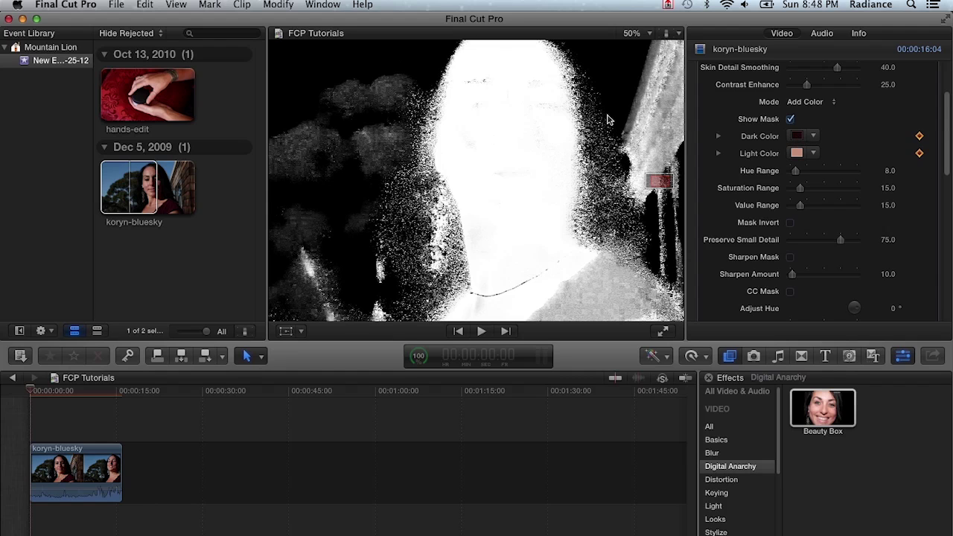
pyautogui.press('super+z')
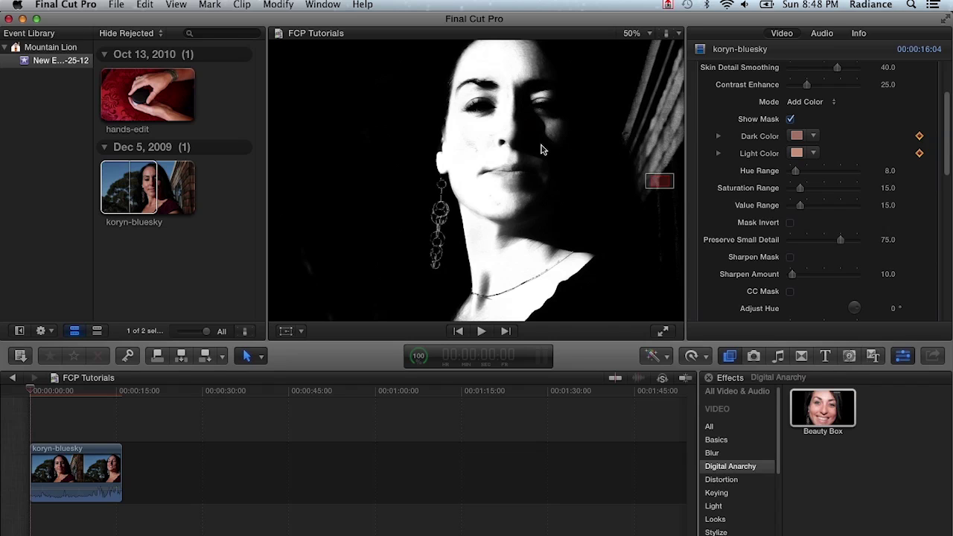
# Hide the skin mask to compare with the normal image, then show the mask again
pyautogui.click(790, 119)
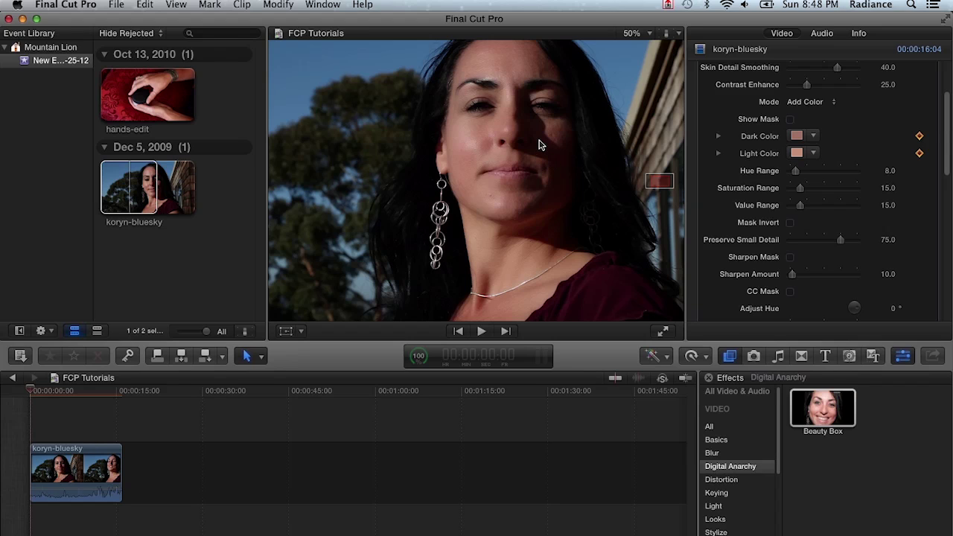
pyautogui.moveTo(804, 121)
pyautogui.click(790, 119)
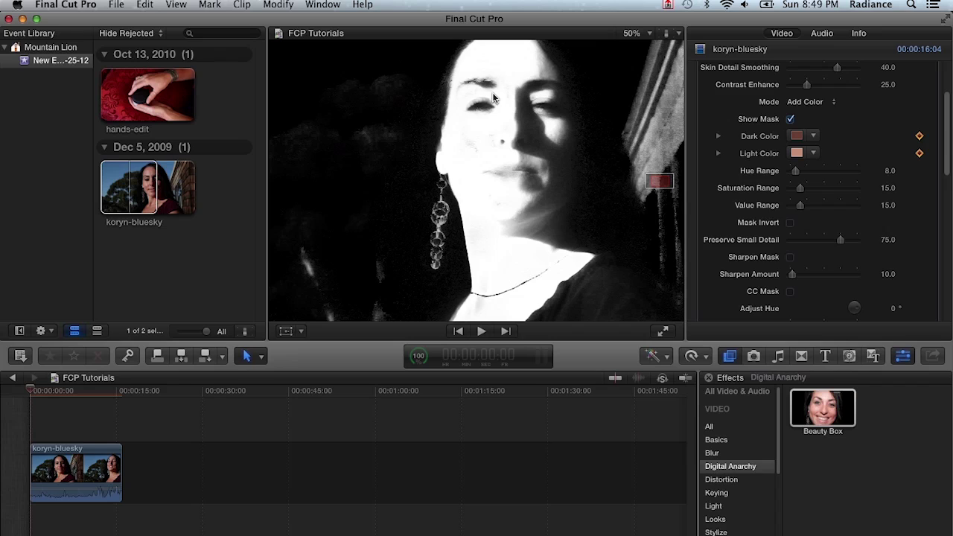
# Set Hue Range to 5.0 and Saturation Range to 10.0, then hide the mask
pyautogui.click(790, 119)
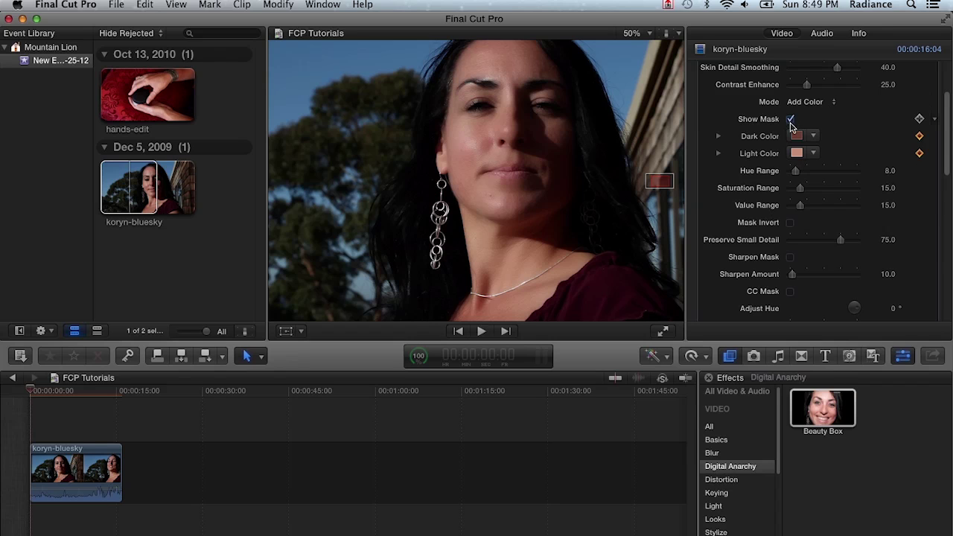
pyautogui.click(892, 173)
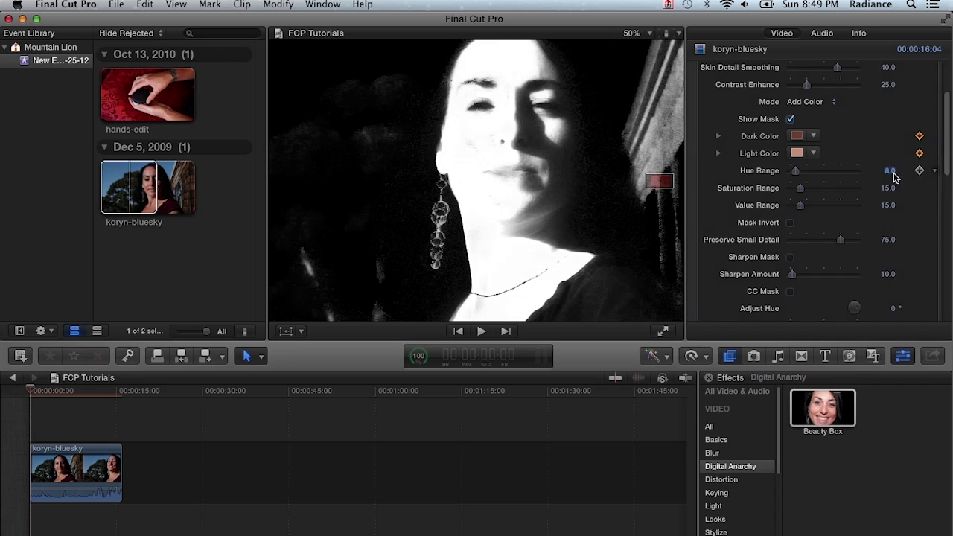
pyautogui.write('5')
pyautogui.press('Return')
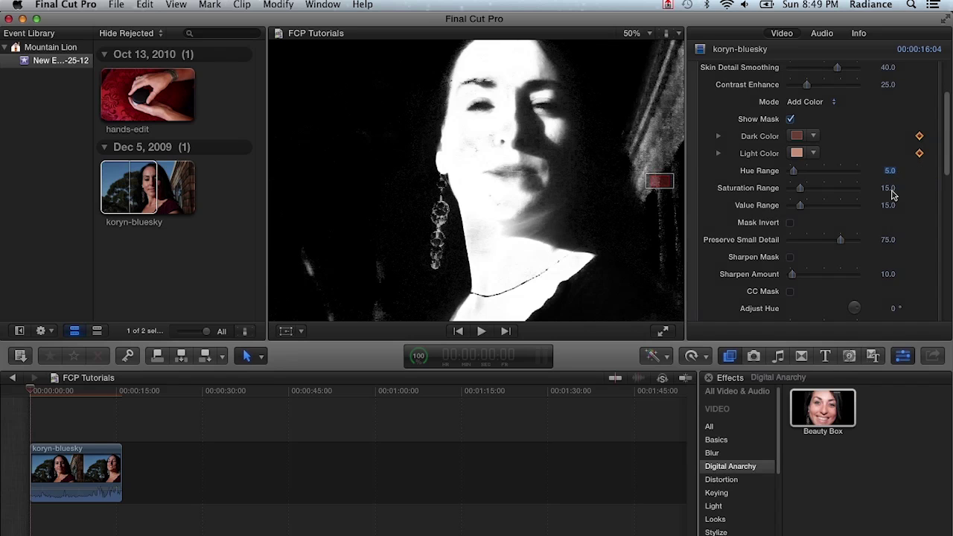
pyautogui.click(891, 188)
pyautogui.press('BackSpace')
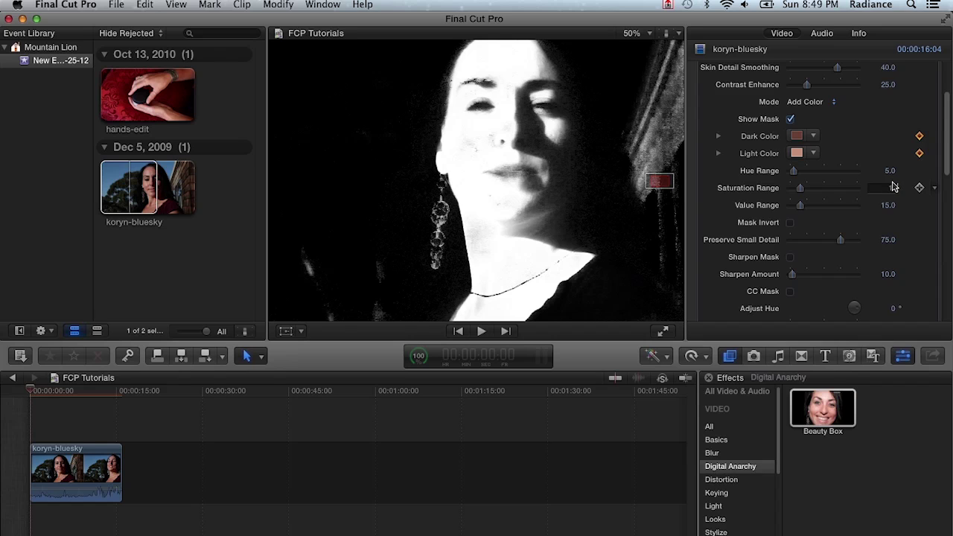
pyautogui.write('10')
pyautogui.press('Return')
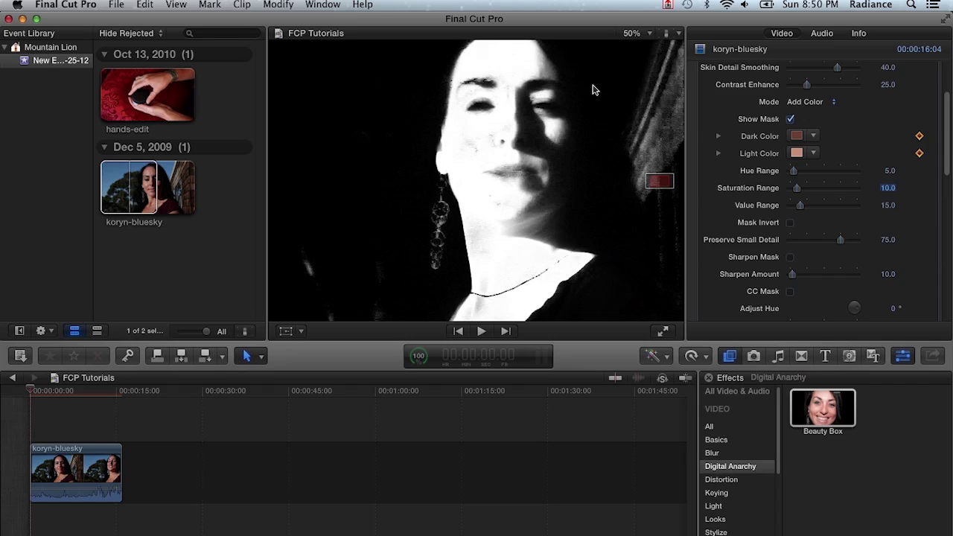
pyautogui.click(789, 120)
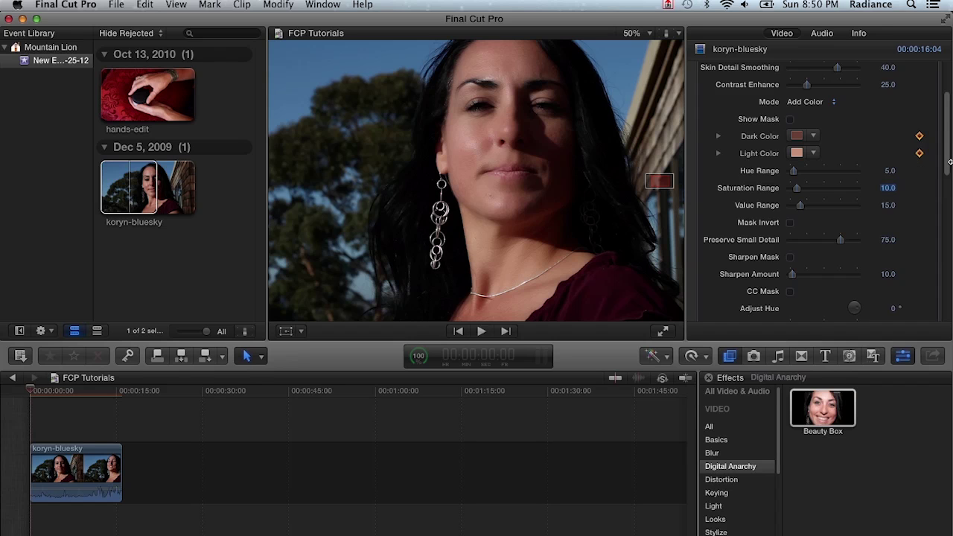
# Enable the CC Mask checkbox in the Beauty Box inspector
pyautogui.moveTo(949, 140); pyautogui.dragTo(939, 186)
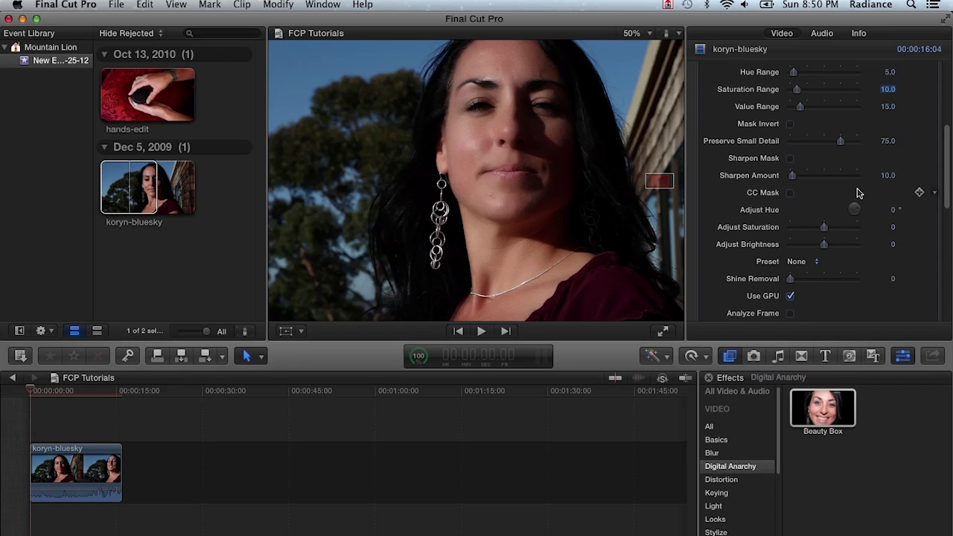
pyautogui.click(789, 193)
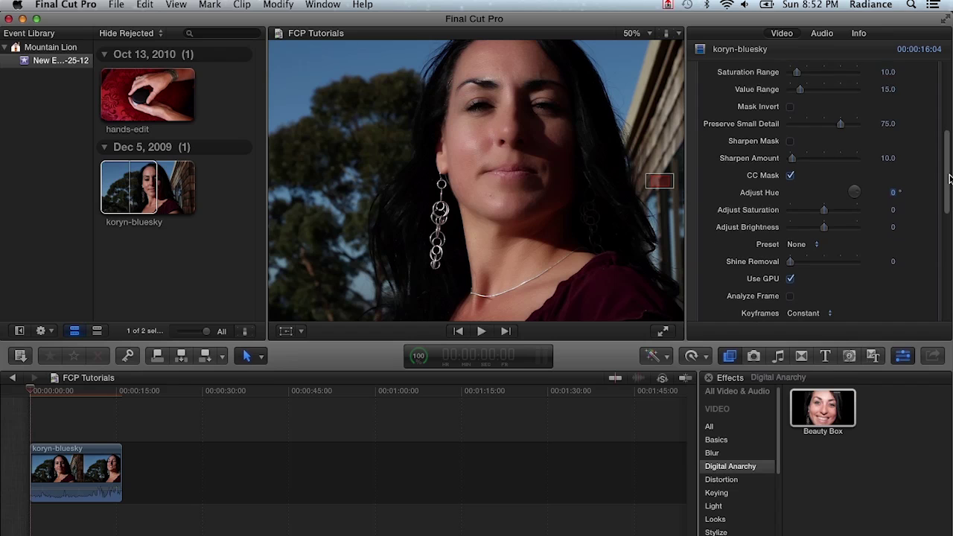
pyautogui.moveTo(948, 174); pyautogui.dragTo(947, 189)
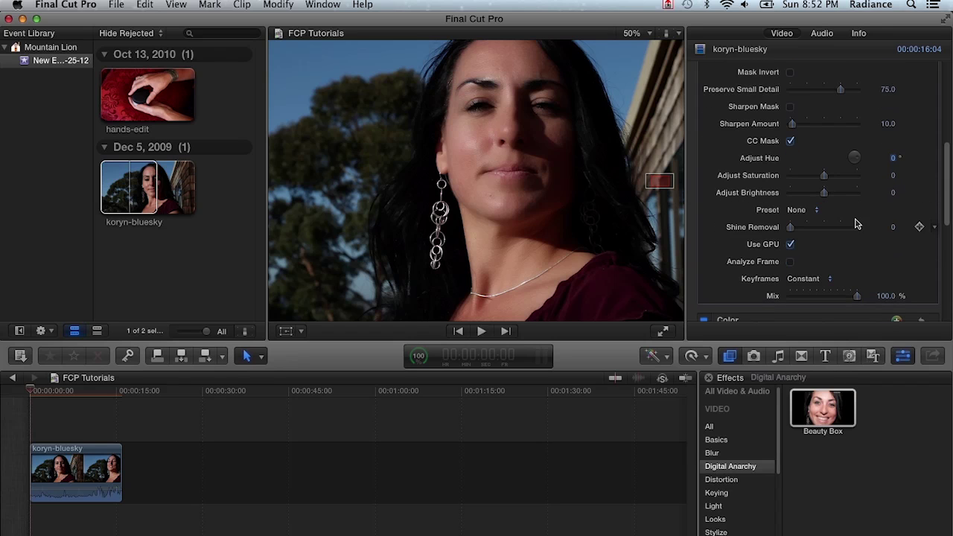
# Try the Bordello, Boudoir and Golden presets in turn, leaving Golden applied
pyautogui.click(806, 215)
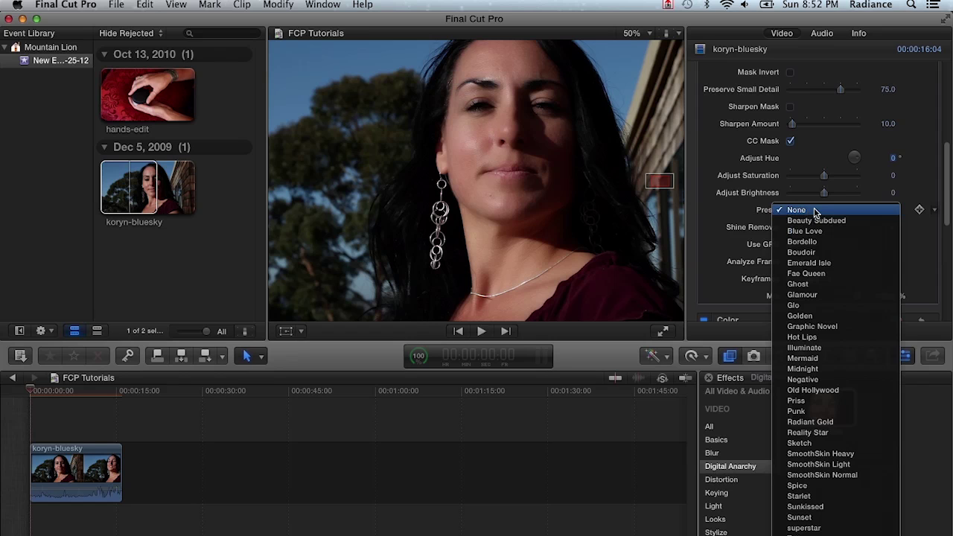
pyautogui.click(841, 245)
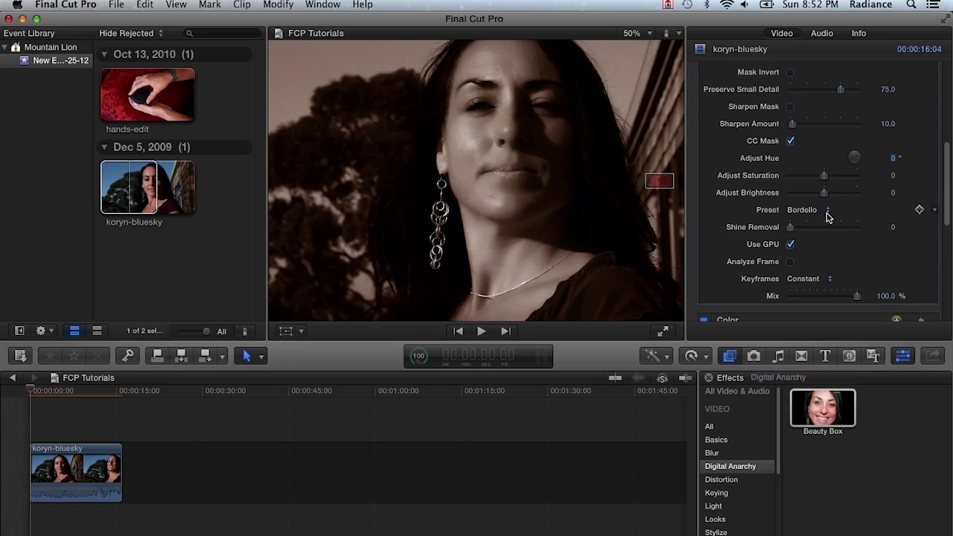
pyautogui.click(826, 216)
pyautogui.click(846, 224)
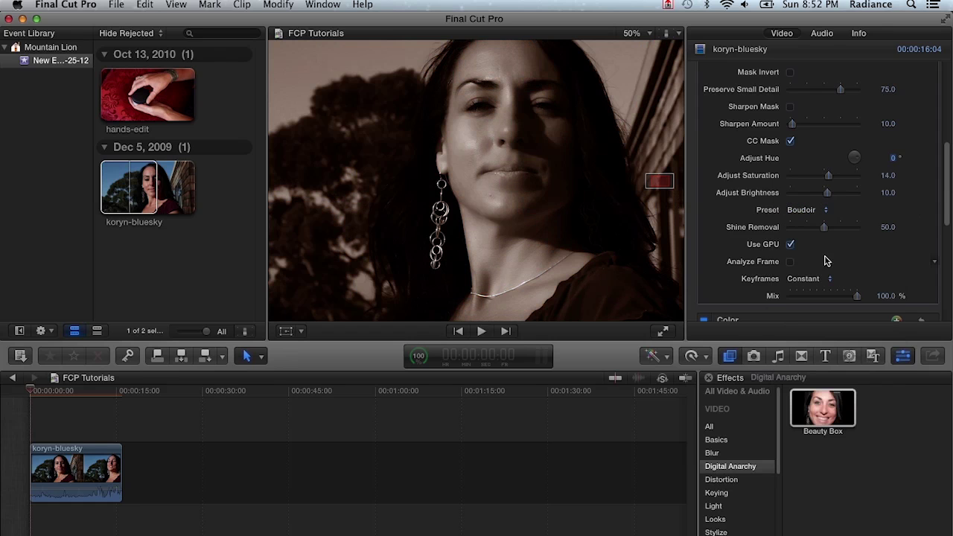
pyautogui.click(829, 212)
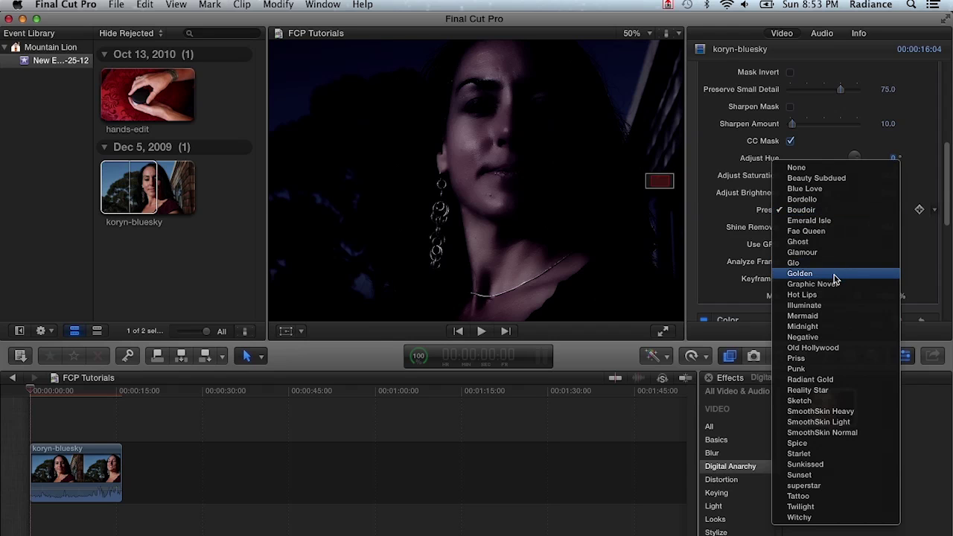
pyautogui.click(835, 275)
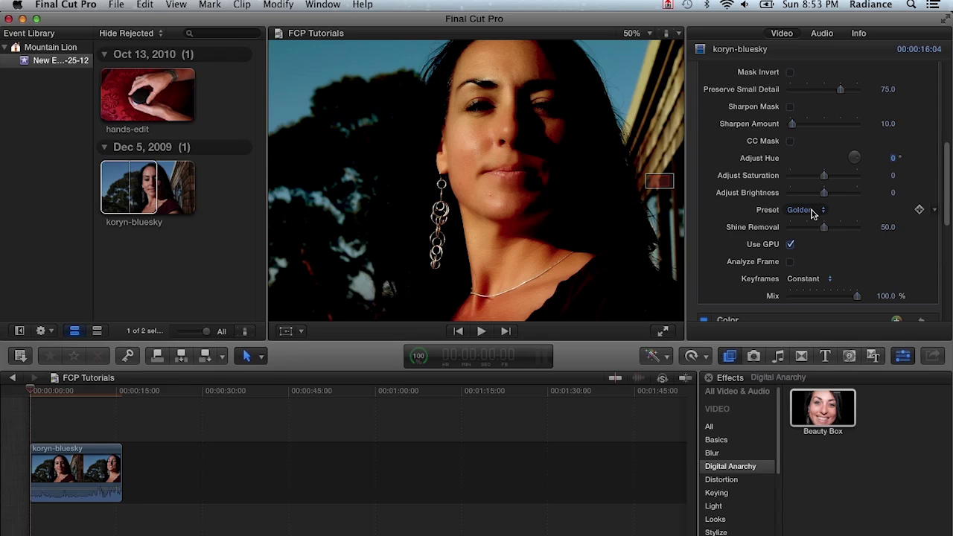
pyautogui.click(812, 213)
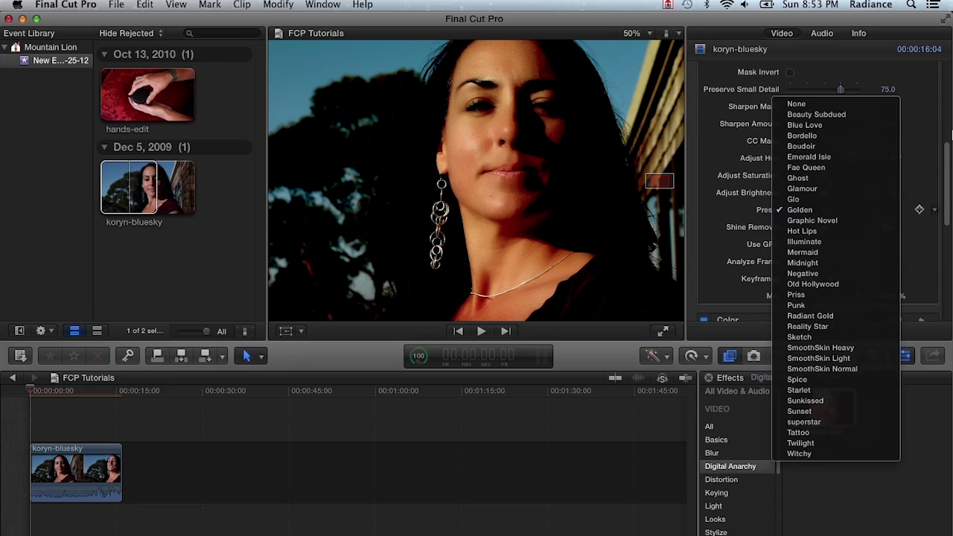
pyautogui.click(949, 157)
# Change the Beauty Box Preset from Golden to None
pyautogui.scroll(3, 947, 154)
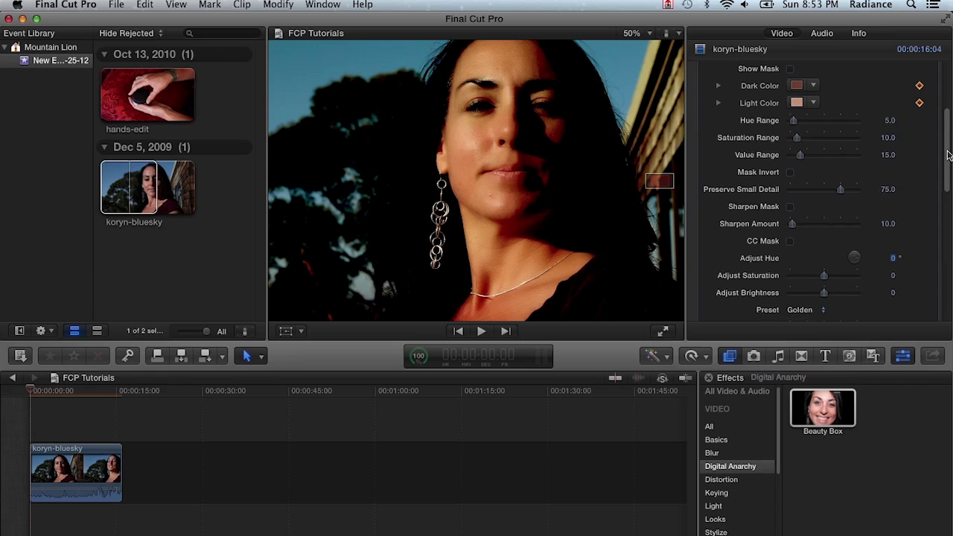
pyautogui.scroll(4, 947, 154)
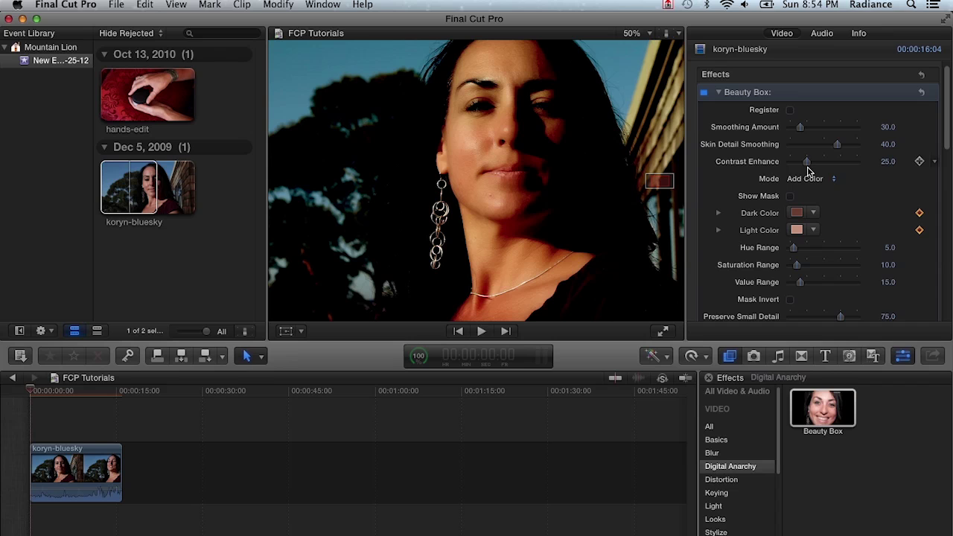
pyautogui.moveTo(945, 133); pyautogui.dragTo(949, 216)
pyautogui.scroll(1, 893, 213)
pyautogui.click(819, 205)
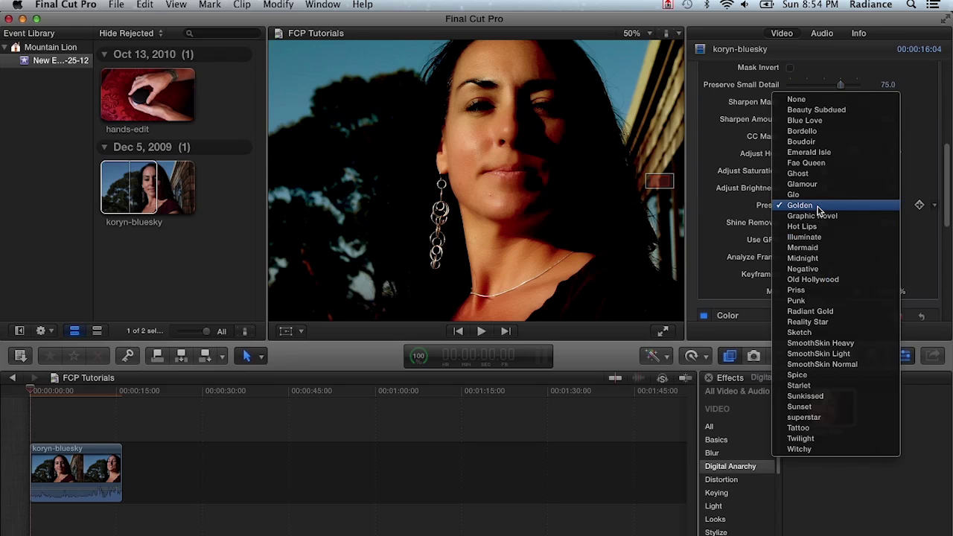
pyautogui.click(832, 102)
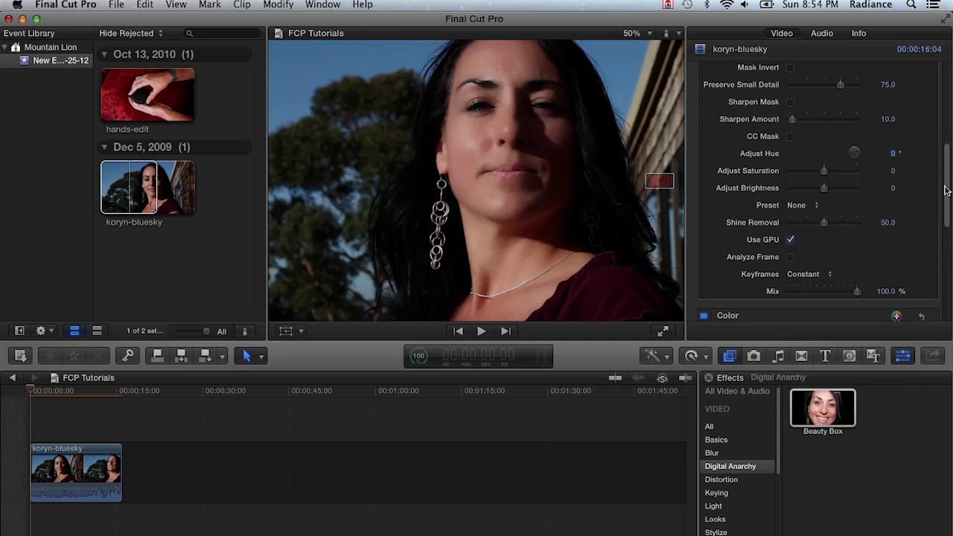
pyautogui.scroll(10, 945, 190)
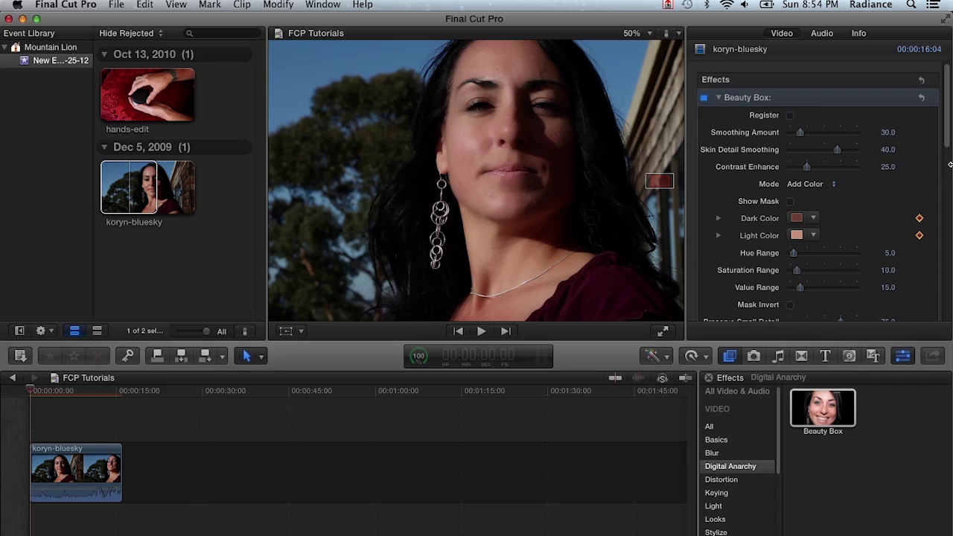
# Set Skin Detail Smoothing to -400
pyautogui.moveTo(882, 201)
pyautogui.moveTo(836, 149); pyautogui.dragTo(832, 150)
pyautogui.click(887, 150)
pyautogui.write('-400')
pyautogui.press('Return')
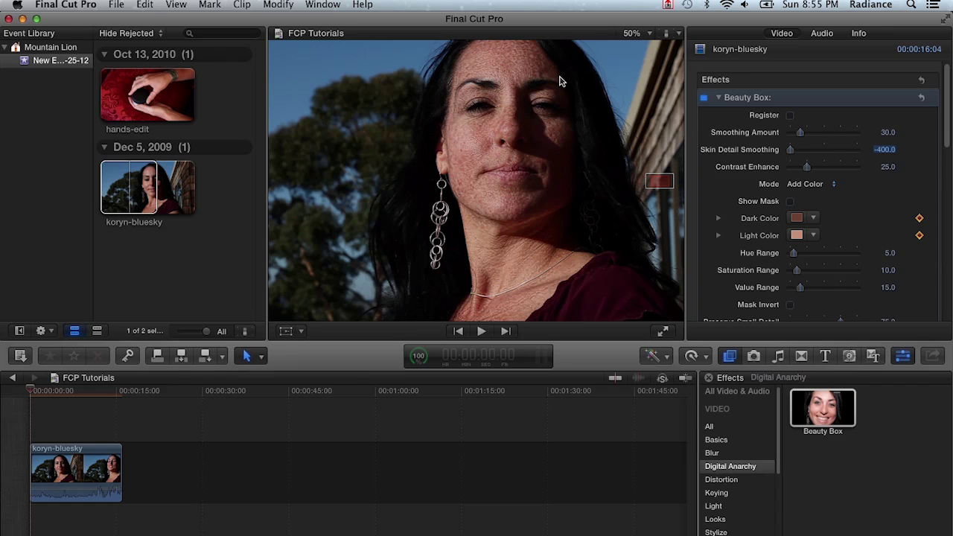
# Zoom the viewer to 100% on the eyes, then reselect the Skin Detail Smoothing value
pyautogui.click(639, 33)
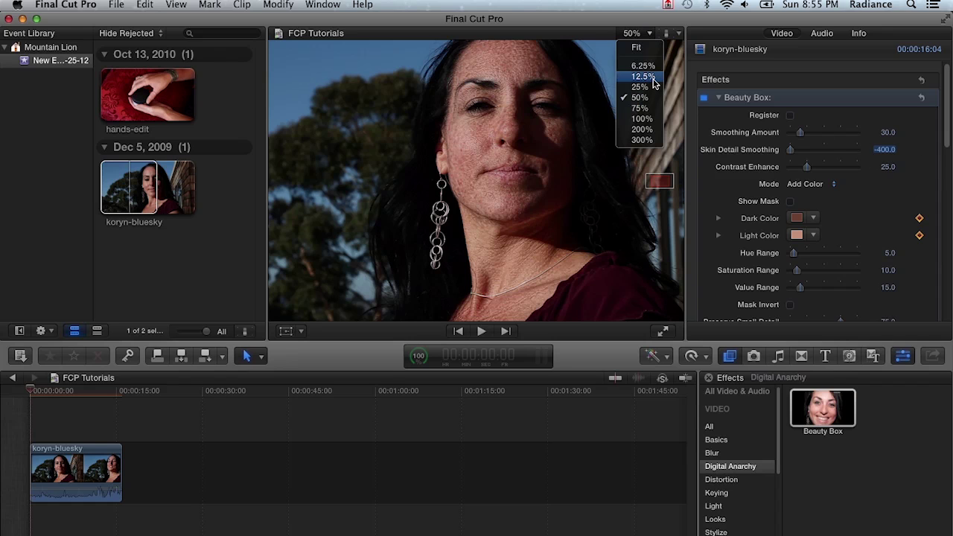
pyautogui.click(642, 119)
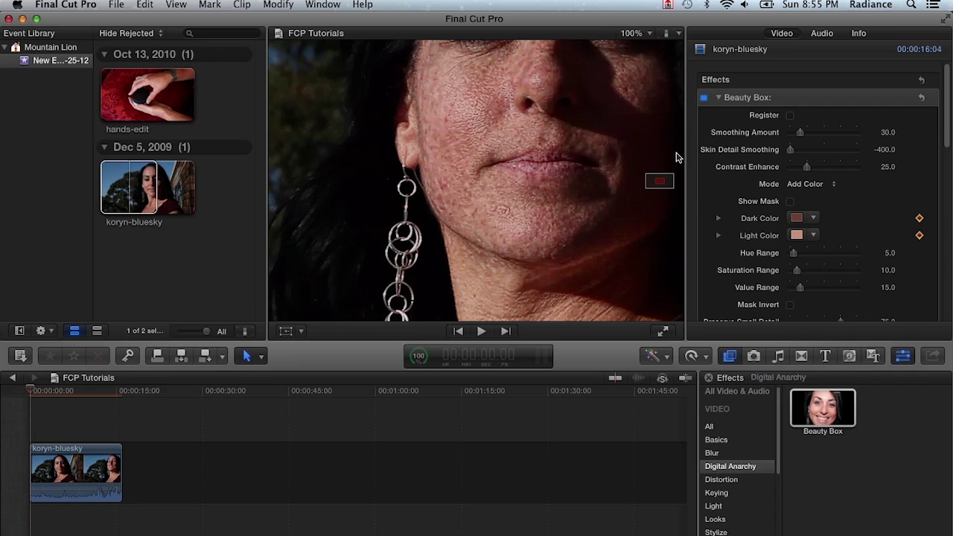
pyautogui.moveTo(653, 179); pyautogui.dragTo(655, 184)
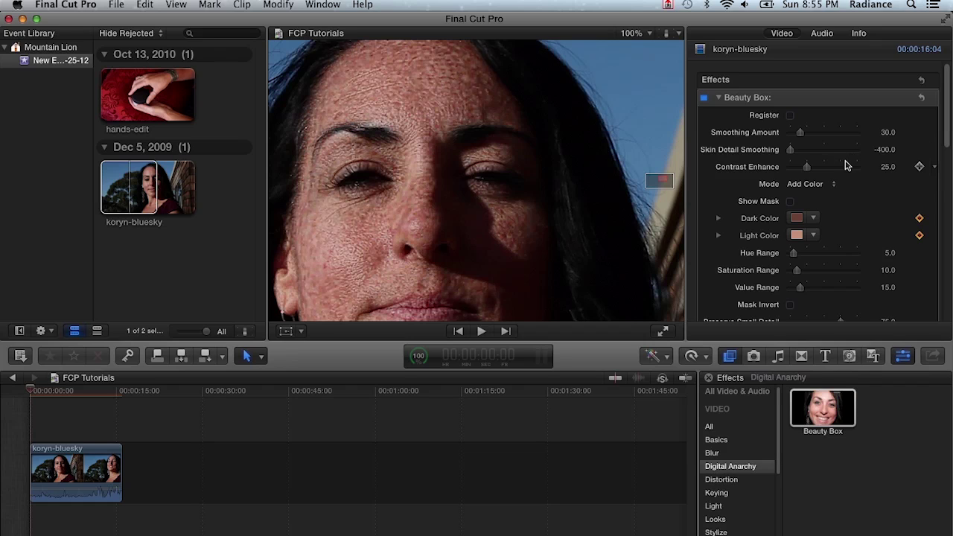
pyautogui.click(890, 167)
pyautogui.click(885, 152)
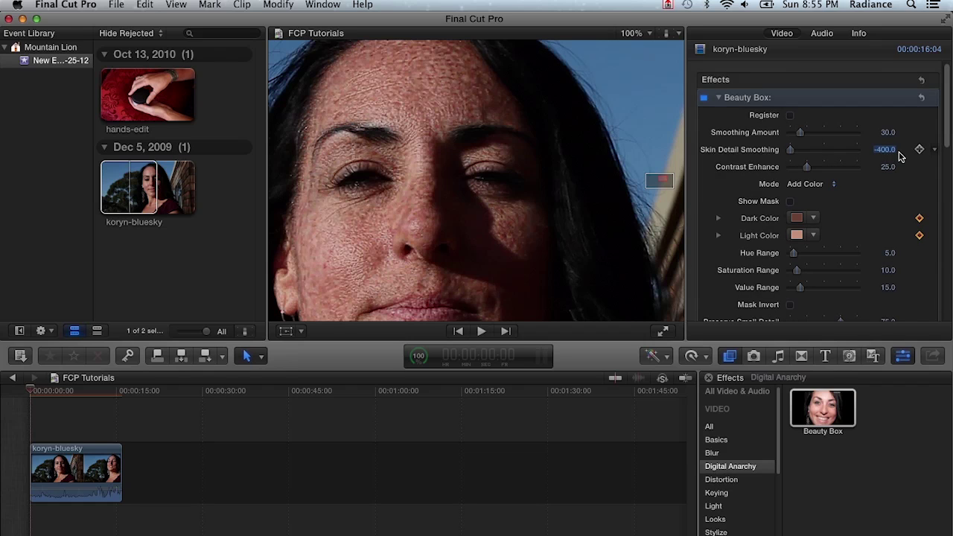
pyautogui.press('Return')
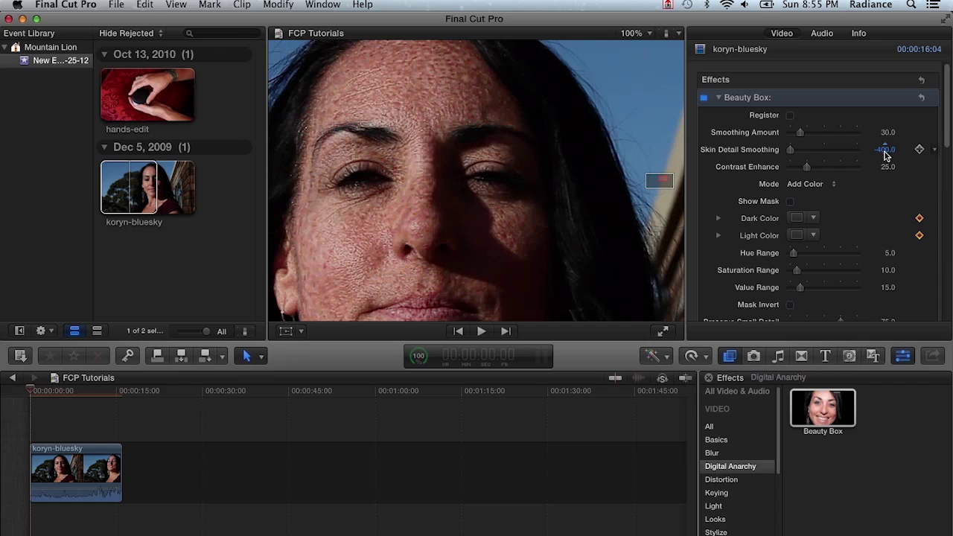
pyautogui.click(885, 152)
# Try Skin Detail Smoothing at 40, then settle on Smoothing Amount 20 and Skin Detail 25
pyautogui.write('40')
pyautogui.press('Return')
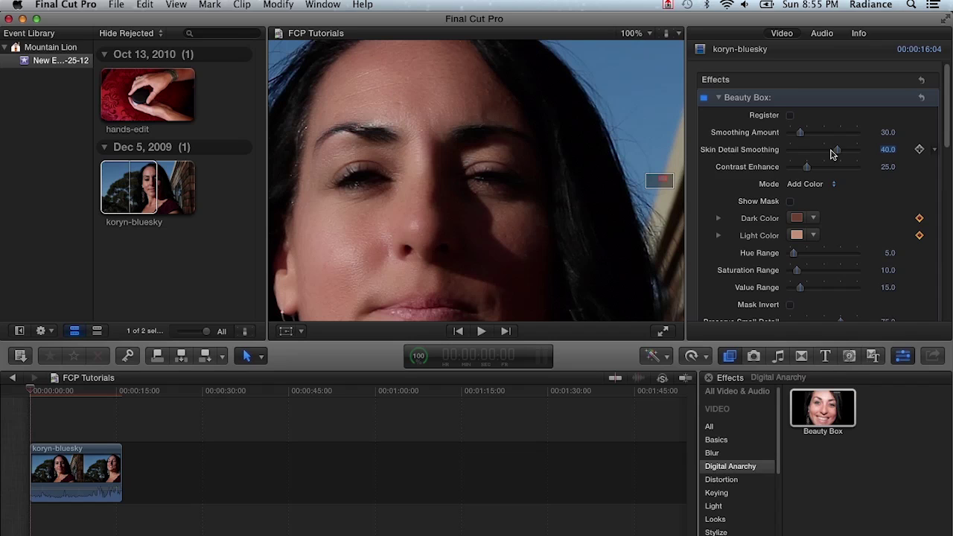
pyautogui.click(888, 131)
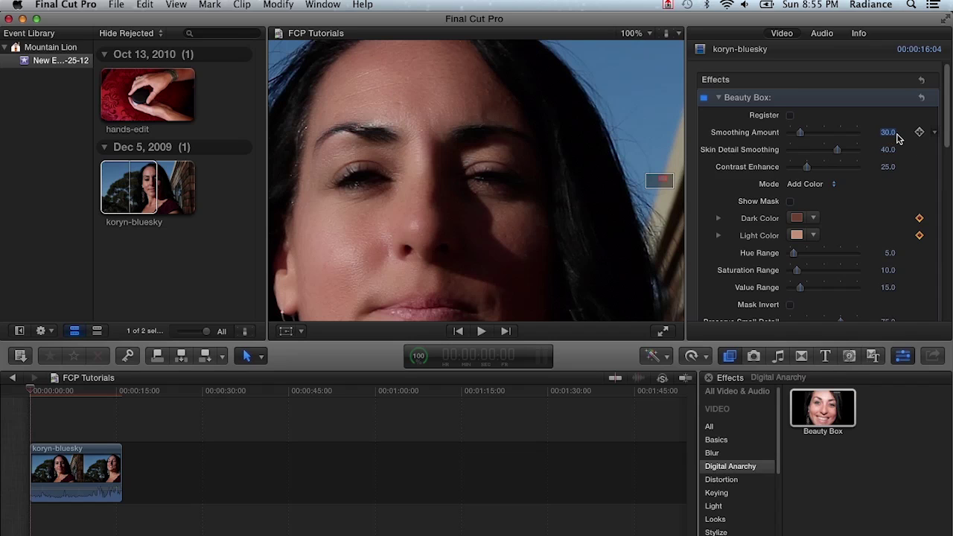
pyautogui.write('20')
pyautogui.press('Tab')
pyautogui.write('25')
pyautogui.press('Return')
# Set the viewer zoom back to 50% to show the whole frame
pyautogui.scroll(-1, 948, 126)
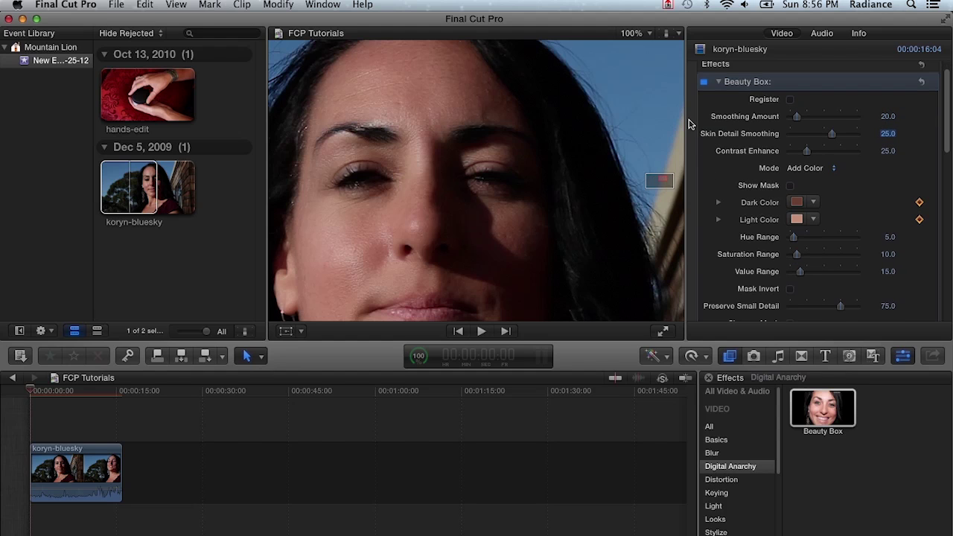
pyautogui.click(648, 35)
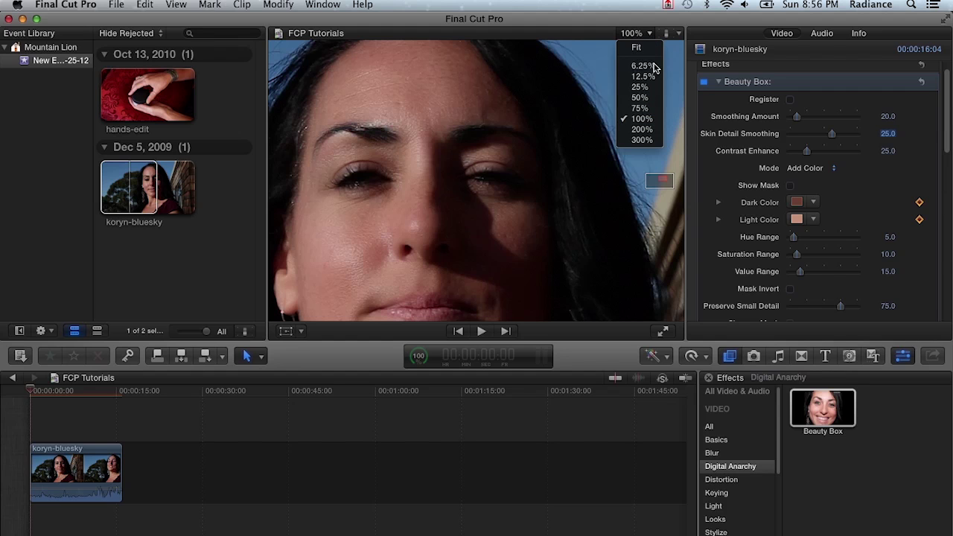
pyautogui.click(655, 98)
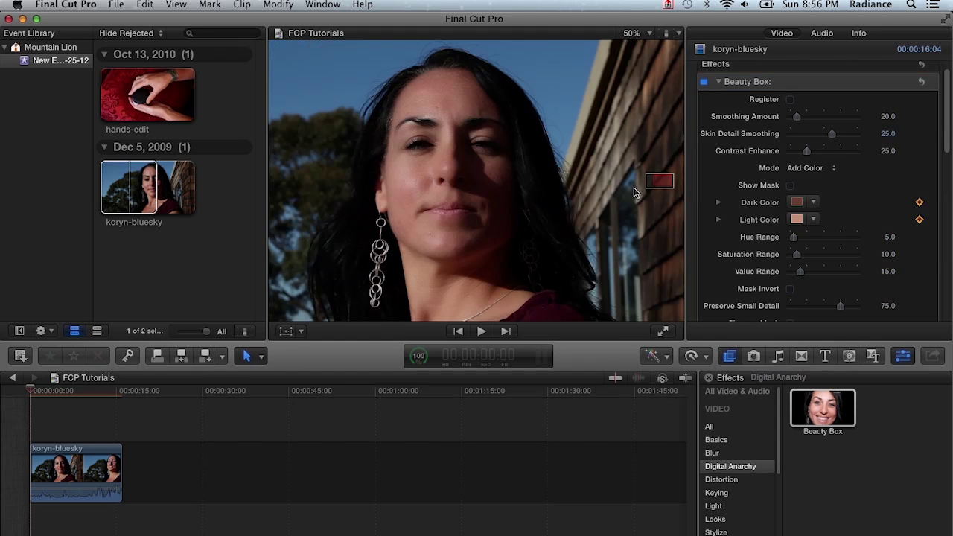
pyautogui.scroll(-10, 938, 157)
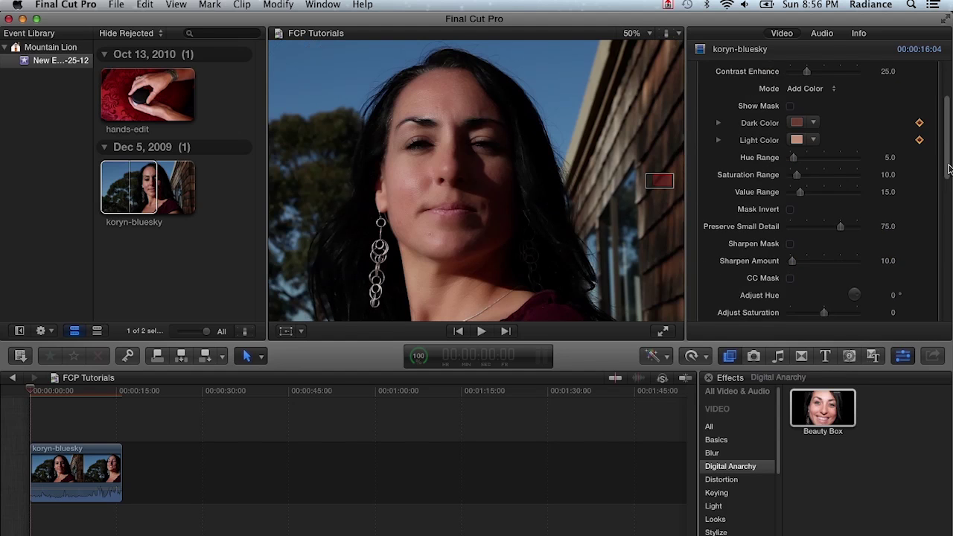
pyautogui.click(886, 177)
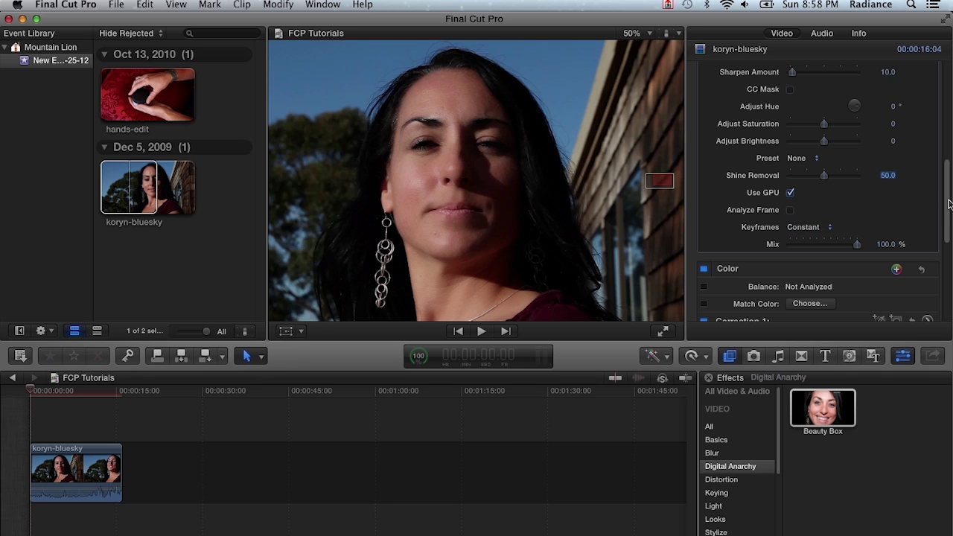
pyautogui.moveTo(948, 203); pyautogui.dragTo(945, 104)
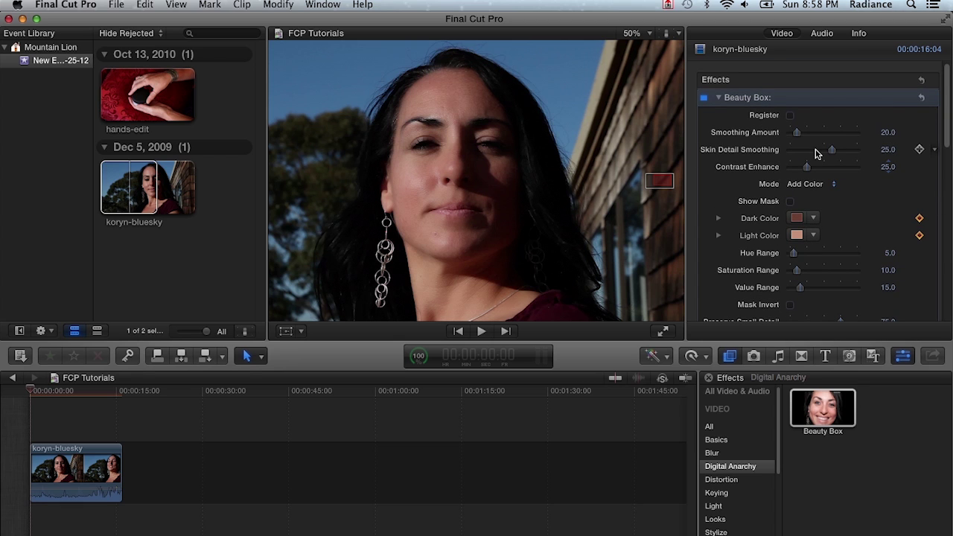